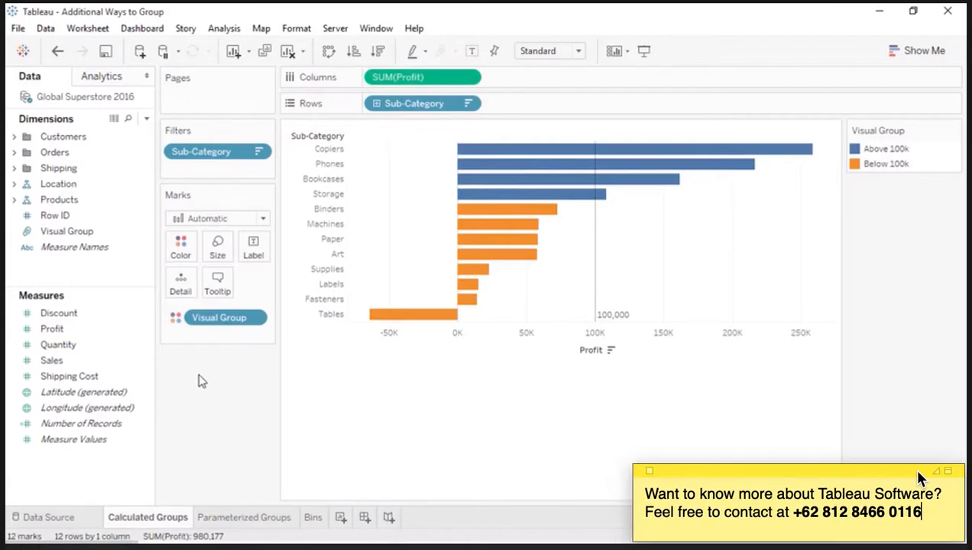
# Step: Remove the Sub-Category filter from the Calculated Groups view, and undo the removal
pyautogui.moveTo(197, 157); pyautogui.dragTo(189, 379)
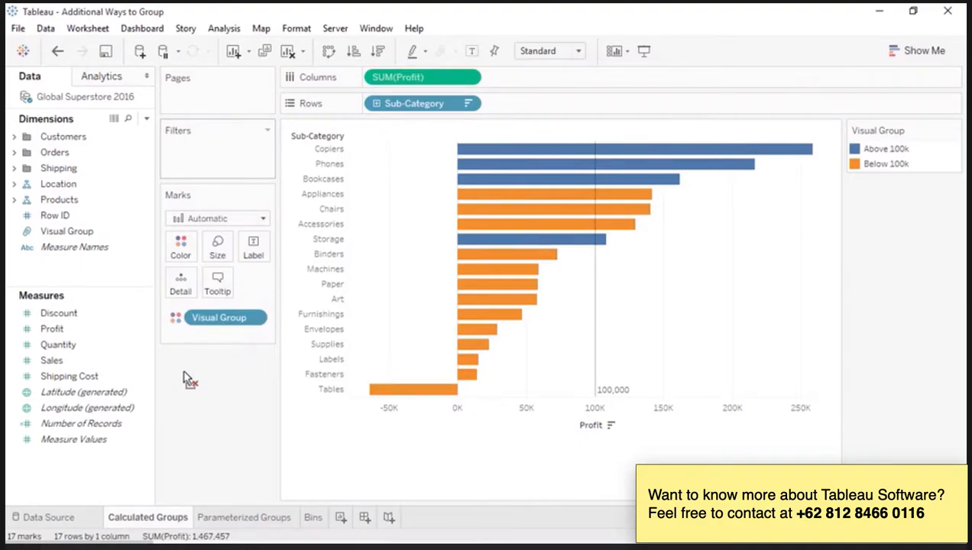
pyautogui.click(60, 51)
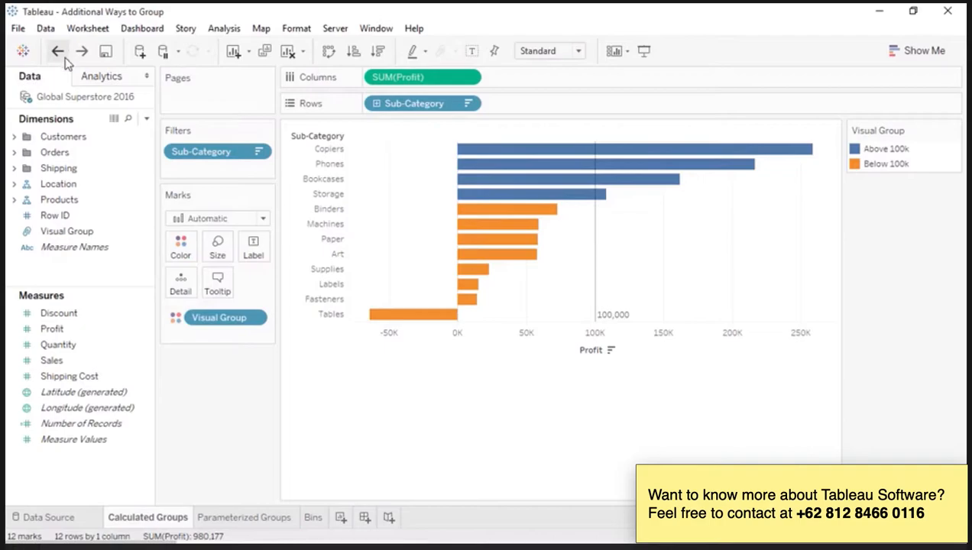
# Step: Create a calculated field named High Profit Sub-Categories that returns "Above 100k" if SUM([Profit]) > 100000 and "Below 100k" otherwise
pyautogui.rightClick(105, 278)
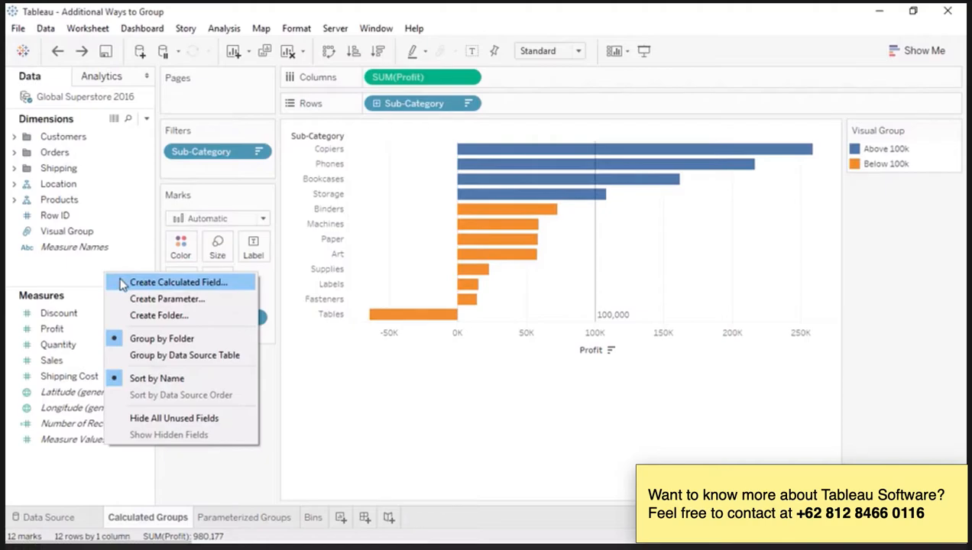
pyautogui.click(122, 282)
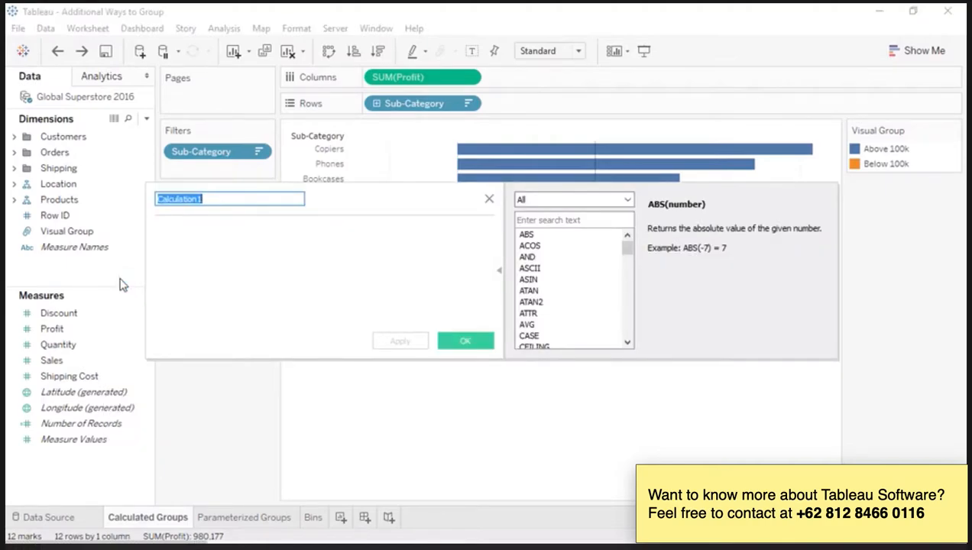
pyautogui.write('High Profit Sub-Categories')
pyautogui.click(161, 262)
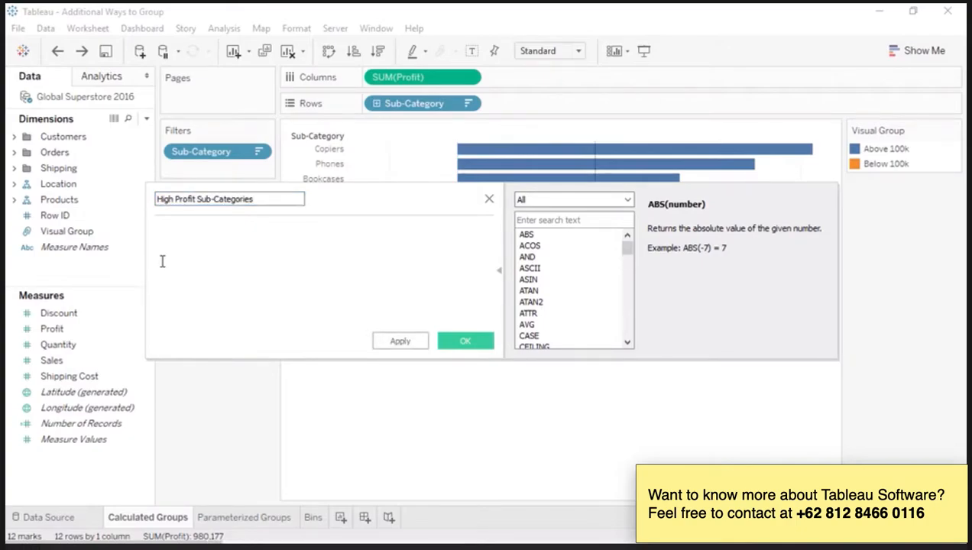
pyautogui.write('IF SUM([Profit])')
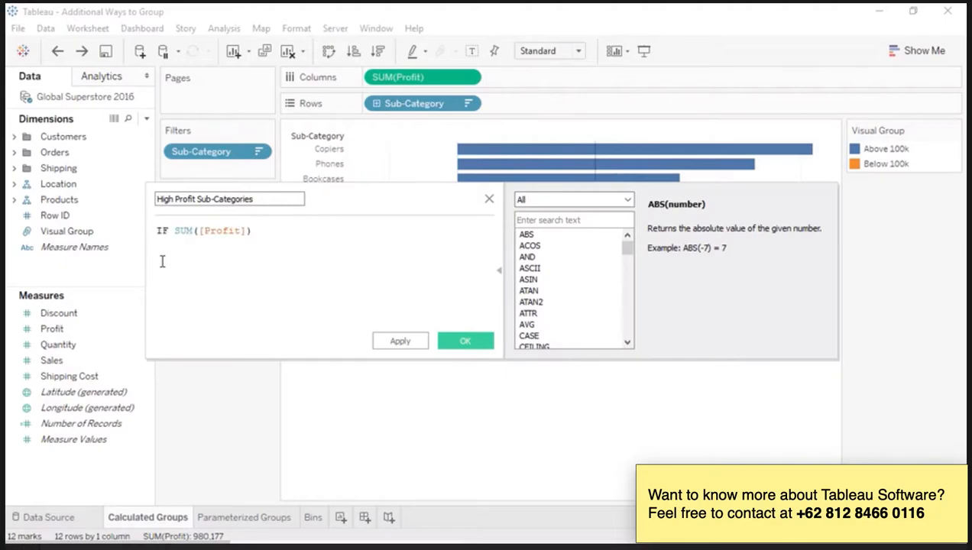
pyautogui.write('> 100000')
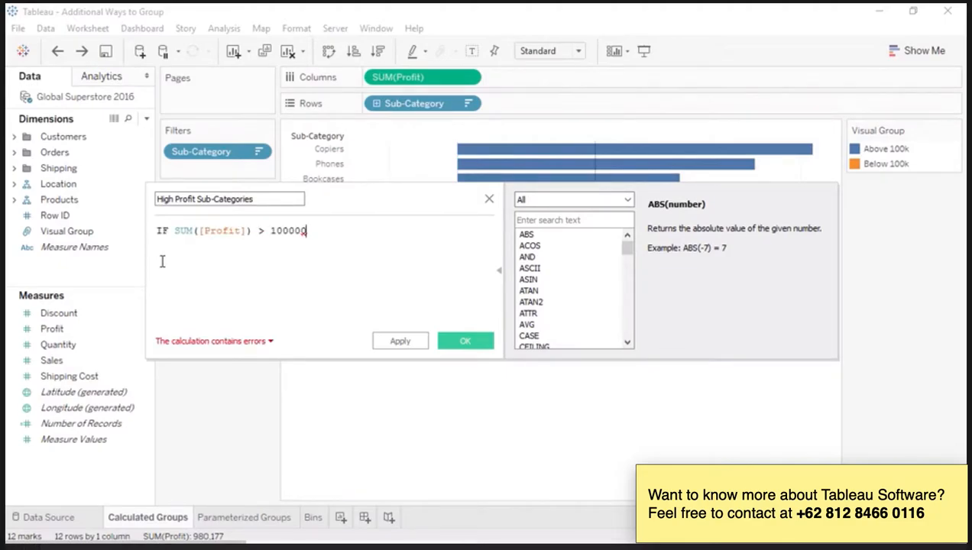
pyautogui.press('Return')
pyautogui.write('THEN "Above 100k"')
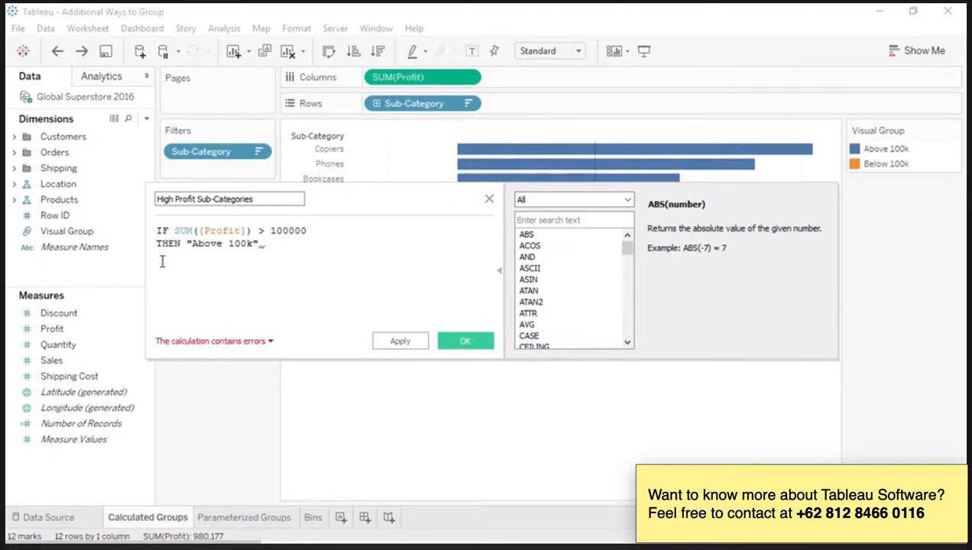
pyautogui.press('Return')
pyautogui.write('ELSE "Below 100k" END')
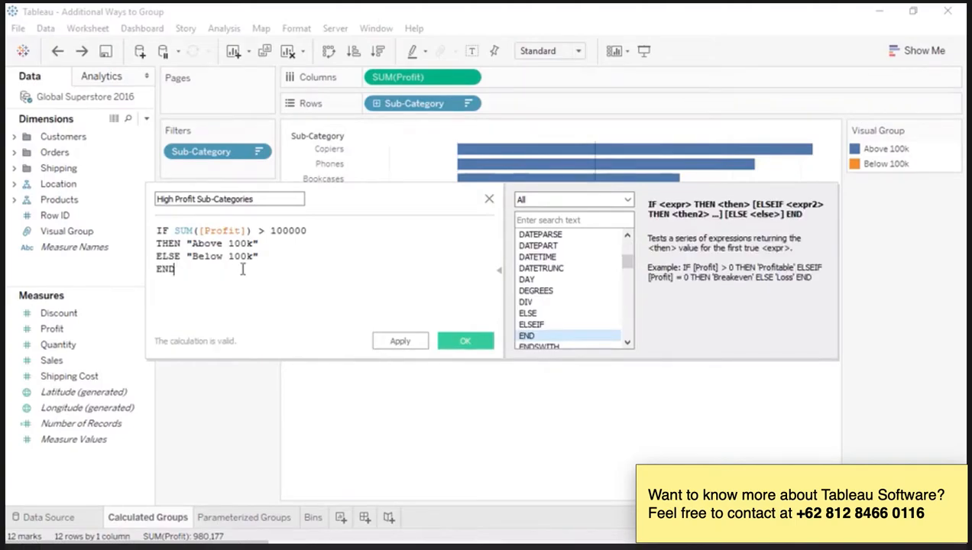
pyautogui.click(464, 344)
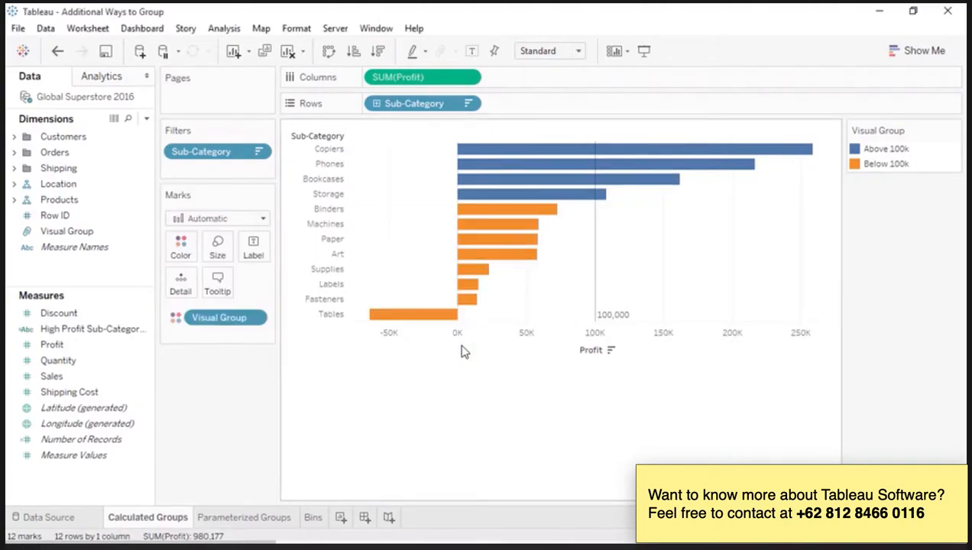
# Step: Replace Visual Group with High Profit Sub-Categories as the bar colour field and remove the Sub-Category filter
pyautogui.moveTo(108, 330); pyautogui.dragTo(200, 325)
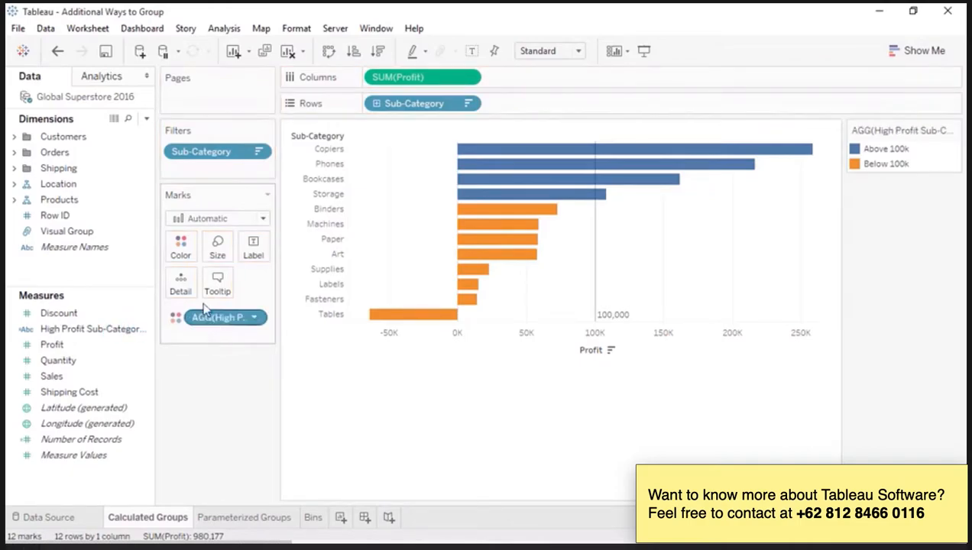
pyautogui.moveTo(200, 152); pyautogui.dragTo(191, 388)
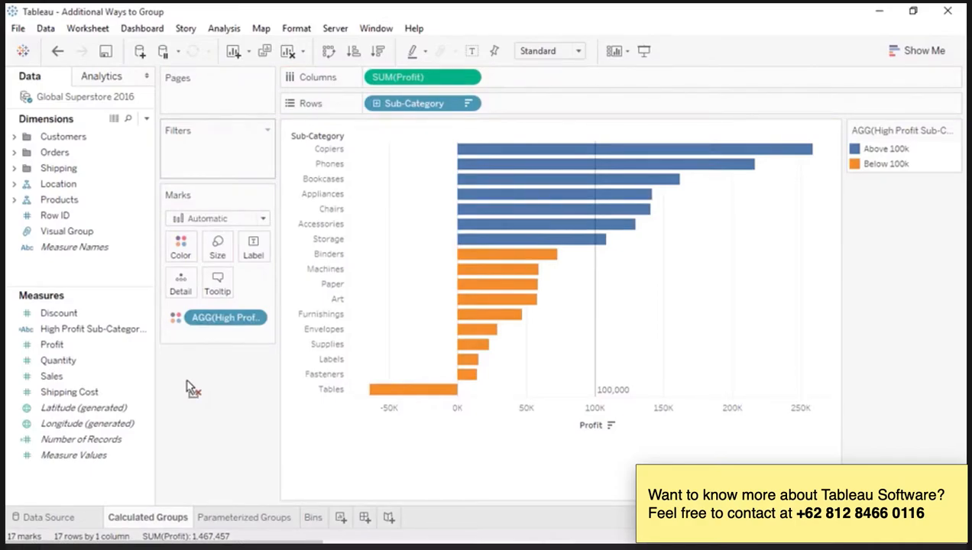
# Step: On the Parameterized Groups sheet, create a parameter named Threshold with a current value of 100,000
pyautogui.click(222, 518)
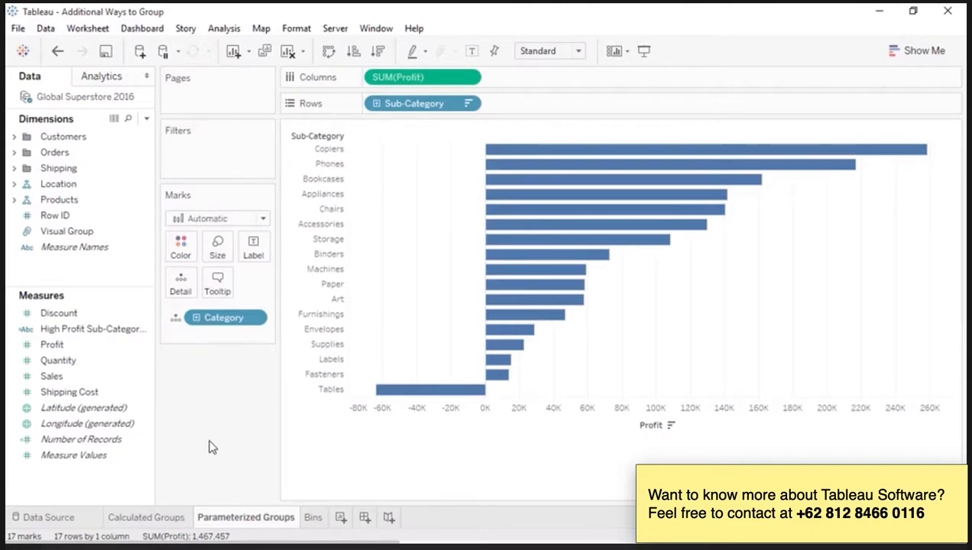
pyautogui.rightClick(127, 487)
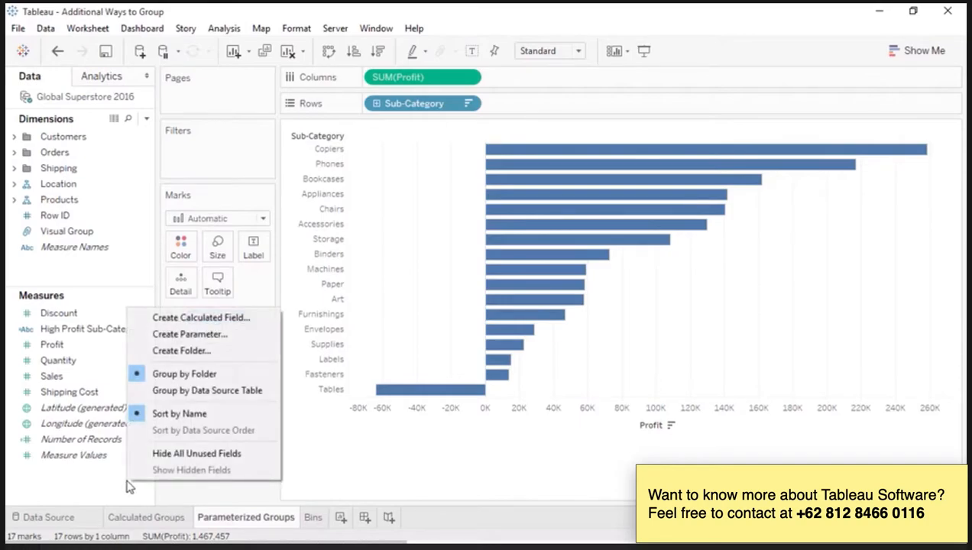
pyautogui.click(184, 341)
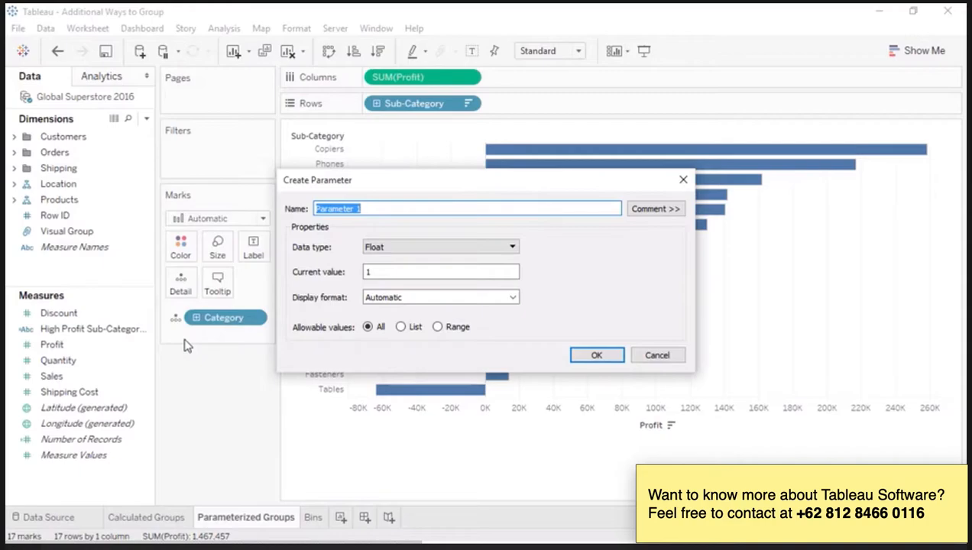
pyautogui.write('Threshold')
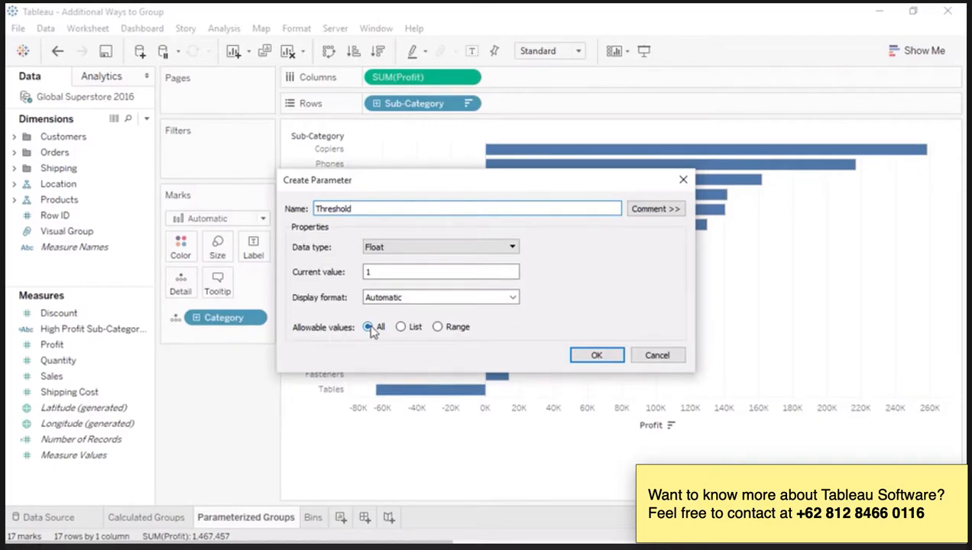
pyautogui.click(382, 277)
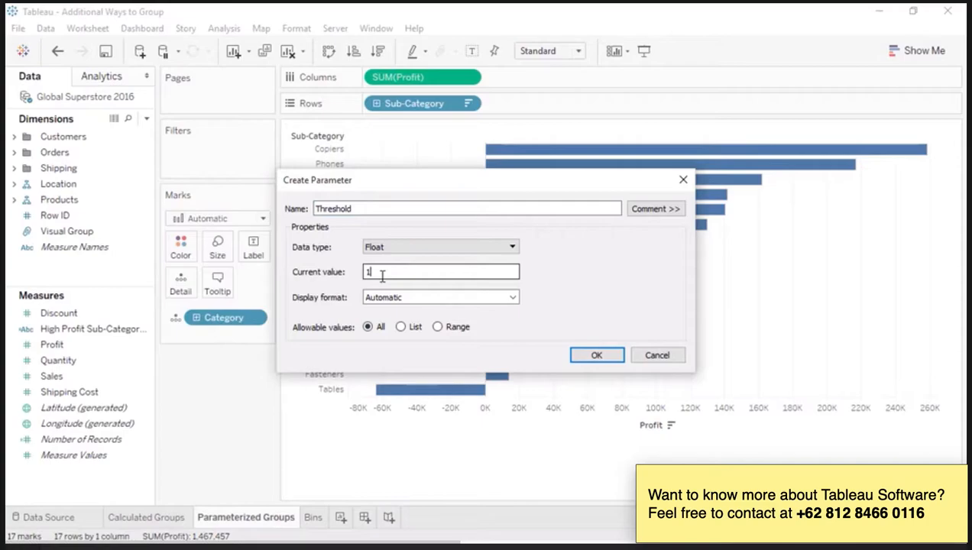
pyautogui.write('00000')
pyautogui.click(587, 362)
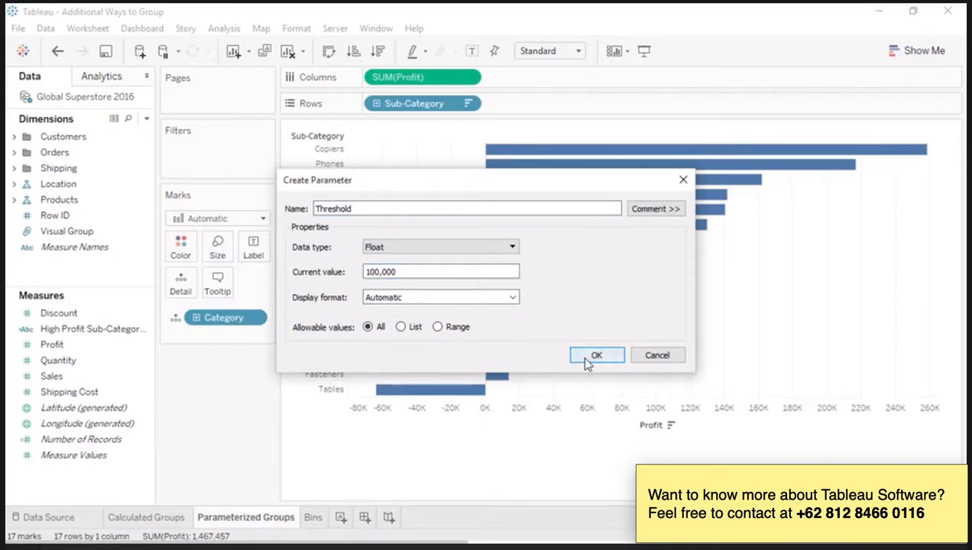
# Step: Show the parameter control for Threshold on the Parameterized Groups sheet
pyautogui.click(65, 498)
pyautogui.rightClick(79, 505)
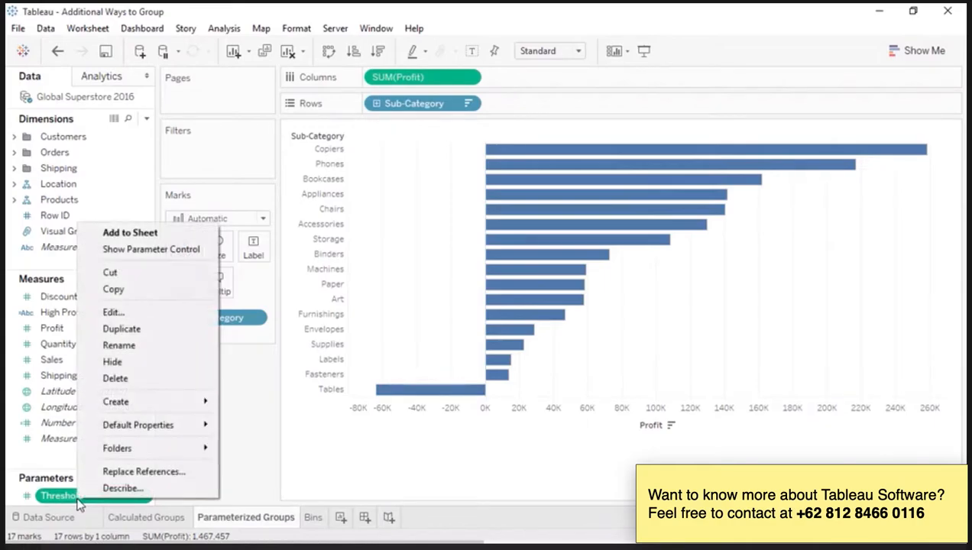
pyautogui.click(108, 250)
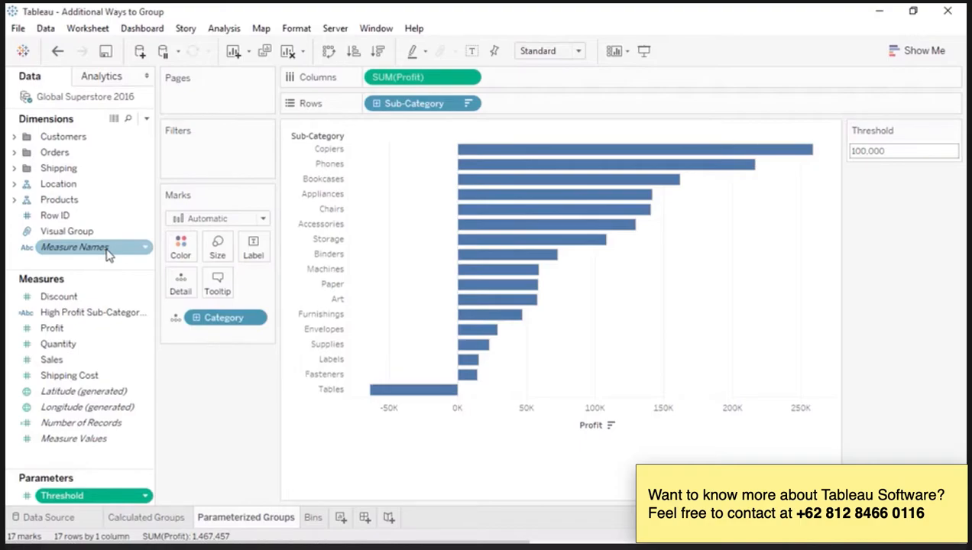
# Step: Create a calculated field named Parameter High Profit that returns "True" if SUM([Profit]) > [Threshold] and "False" otherwise
pyautogui.rightClick(107, 272)
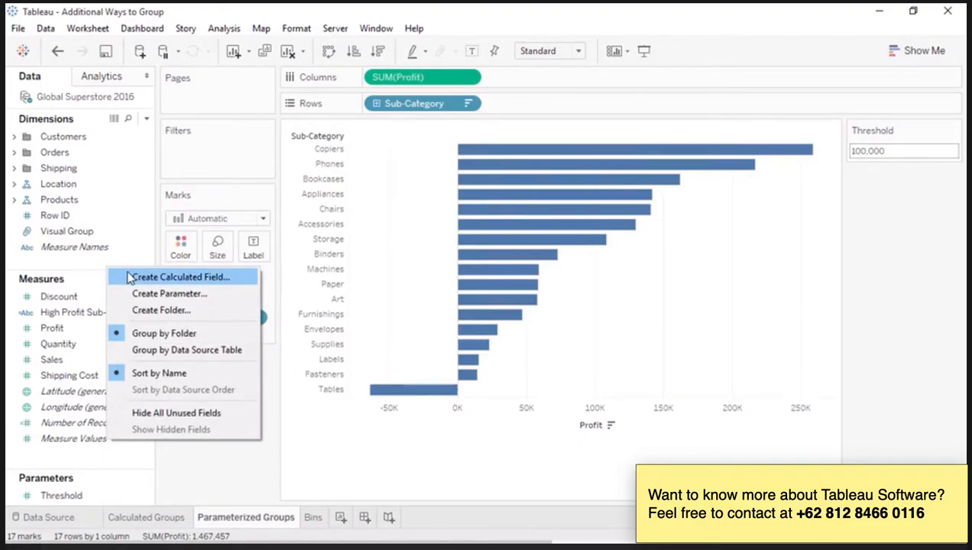
pyautogui.click(130, 278)
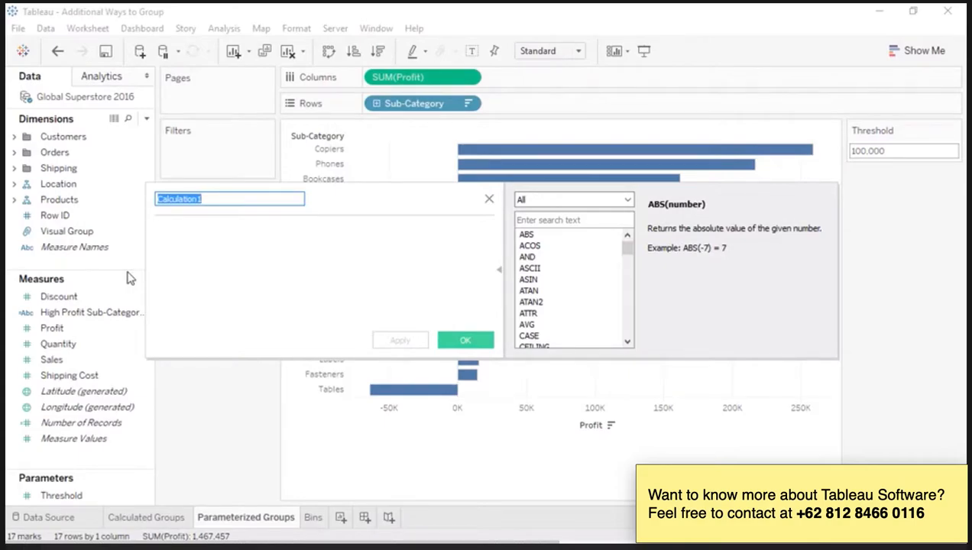
pyautogui.write('Parameter High Profit')
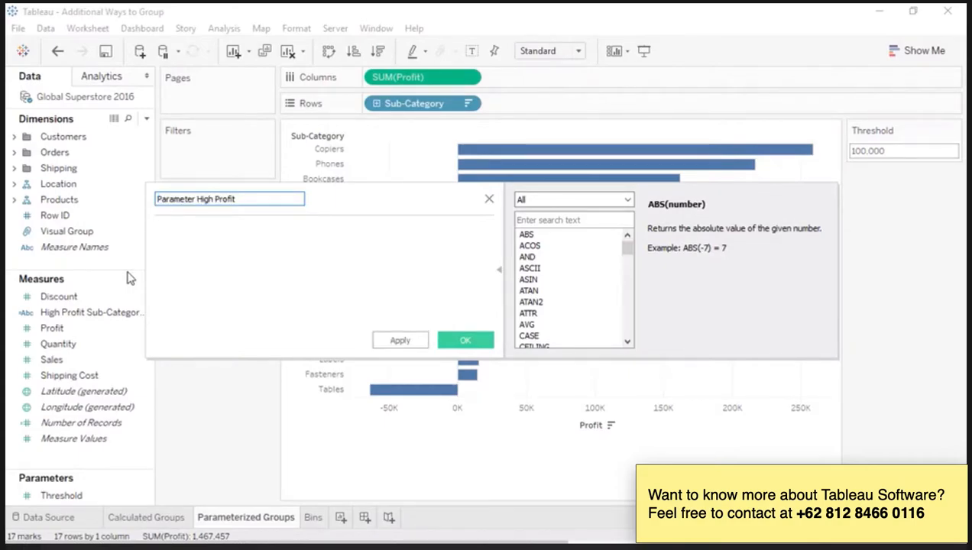
pyautogui.click(211, 277)
pyautogui.write('IF SUM([Profit]) >')
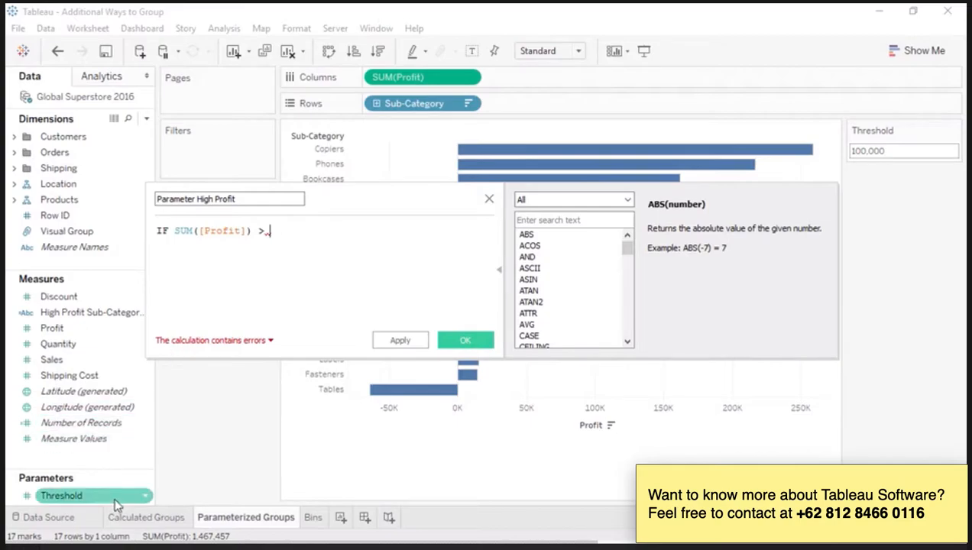
pyautogui.moveTo(116, 496); pyautogui.dragTo(353, 276)
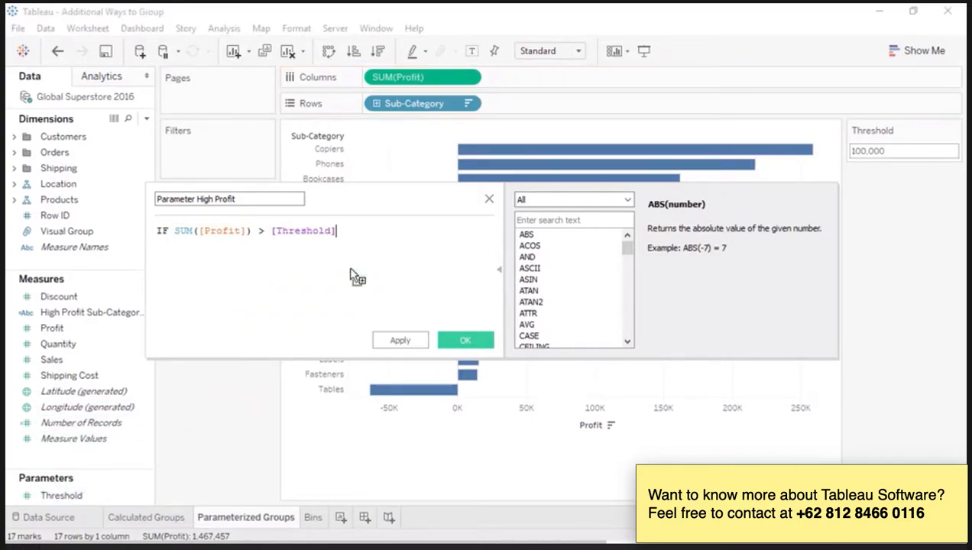
pyautogui.write('THEN "True" ELSE "False" END')
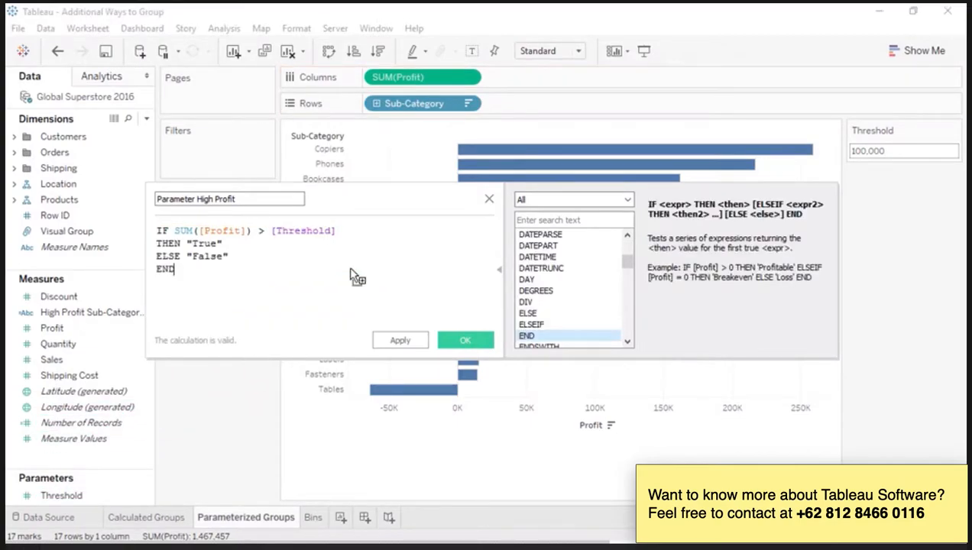
pyautogui.click(468, 341)
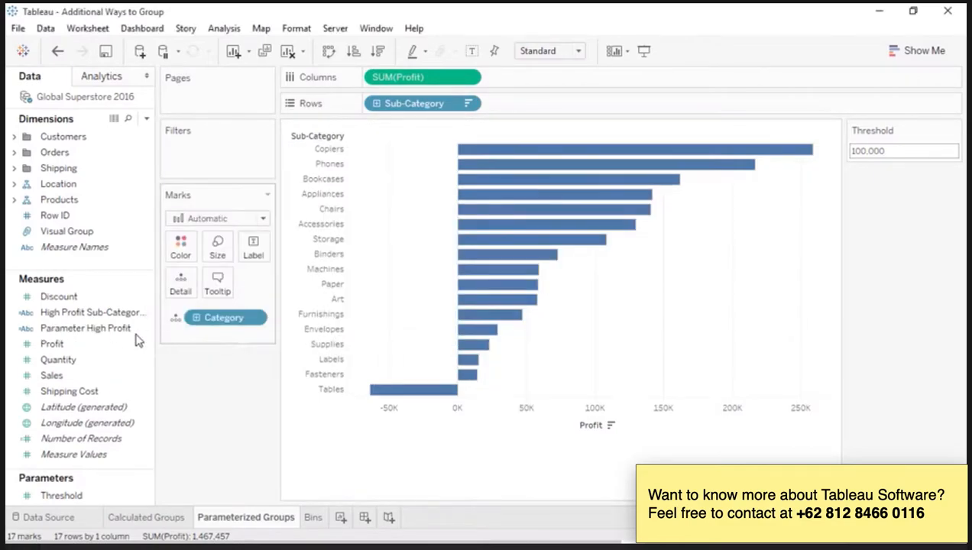
# Step: Colour the bars by Parameter High Profit and set the Threshold parameter to 200,000
pyautogui.moveTo(140, 329); pyautogui.dragTo(181, 259)
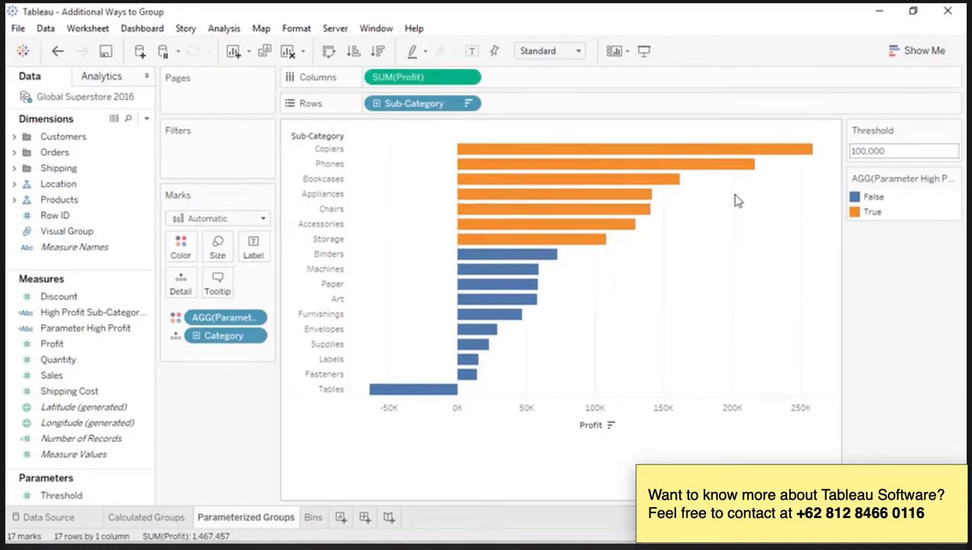
pyautogui.click(900, 155)
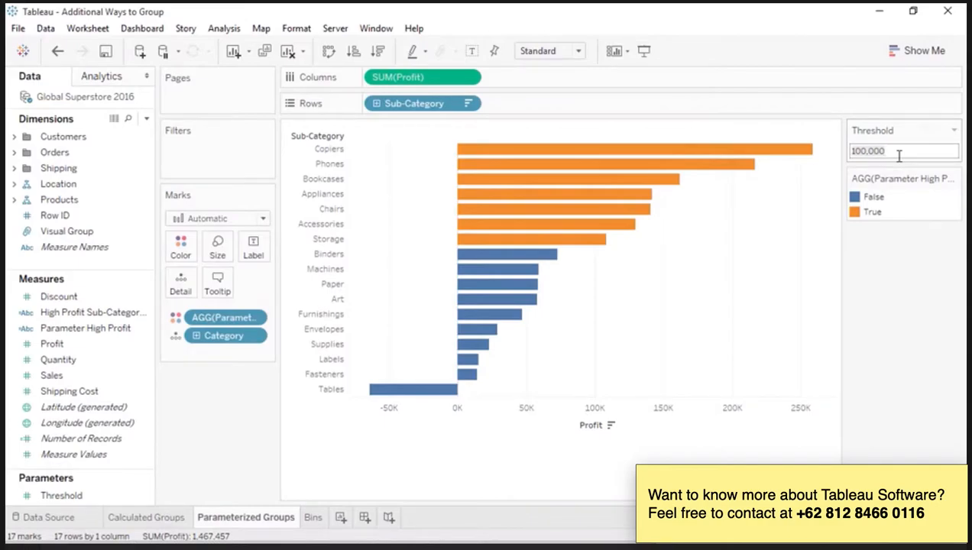
pyautogui.hotkey('ctrl', 'a')
pyautogui.write('200000')
pyautogui.press('Return')
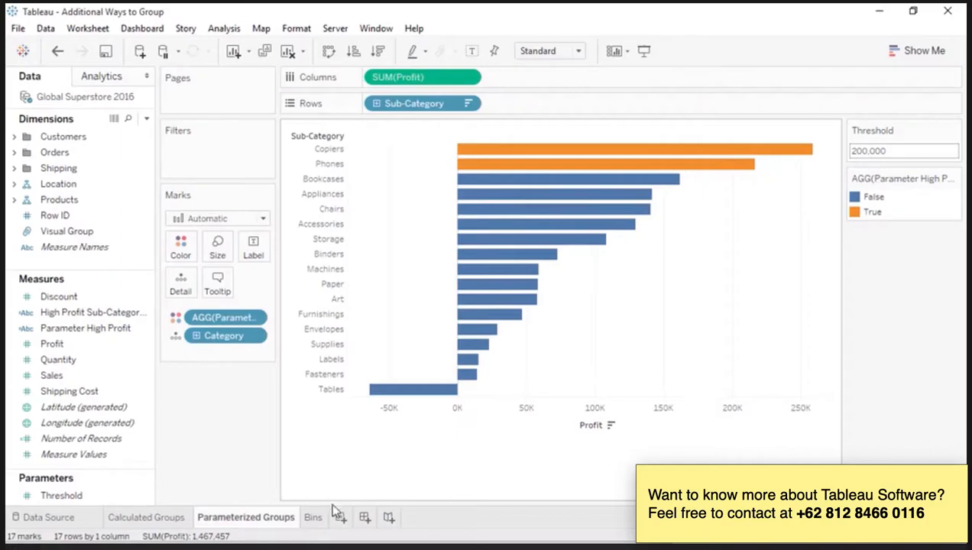
# Step: On the Bins sheet, create bins from the Sales measure with a bin size of 1500
pyautogui.click(313, 518)
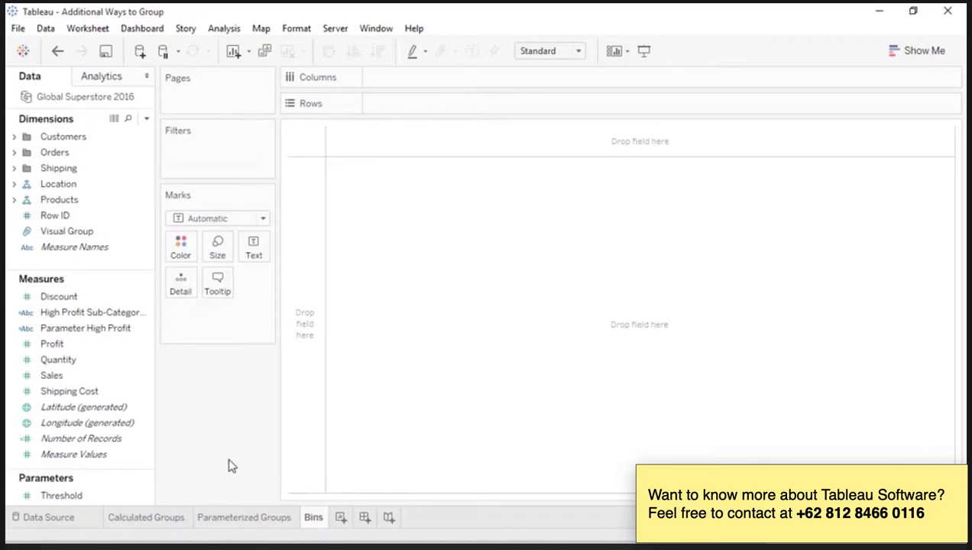
pyautogui.click(131, 382)
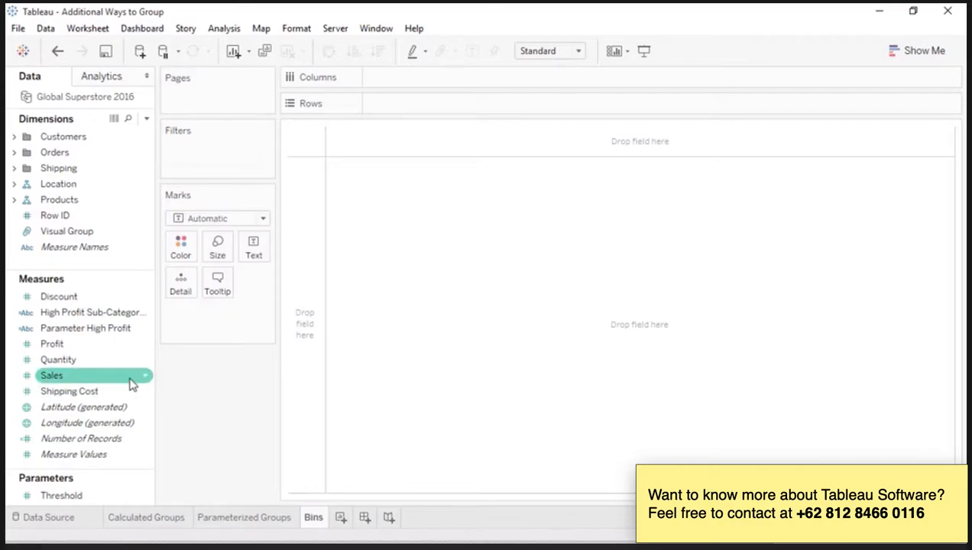
pyautogui.rightClick(132, 384)
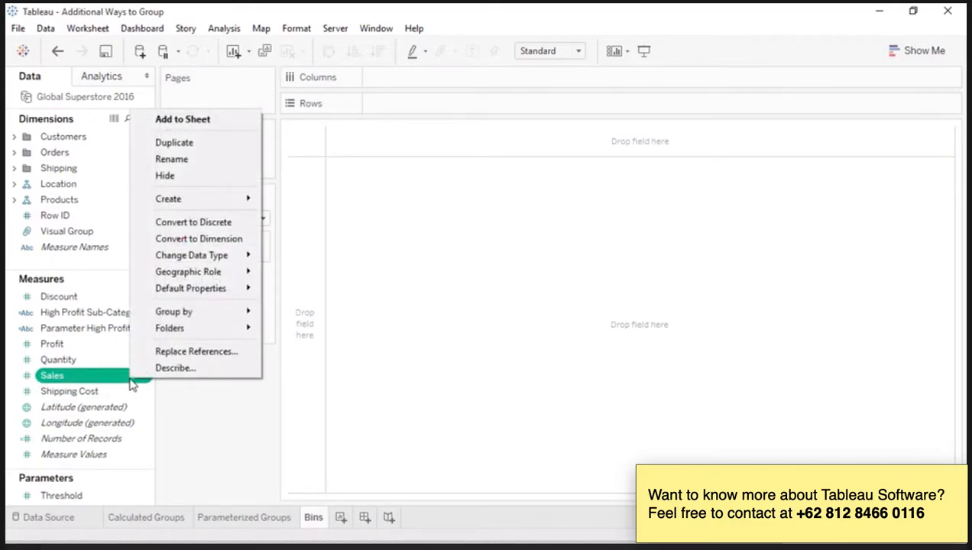
pyautogui.moveTo(197, 203)
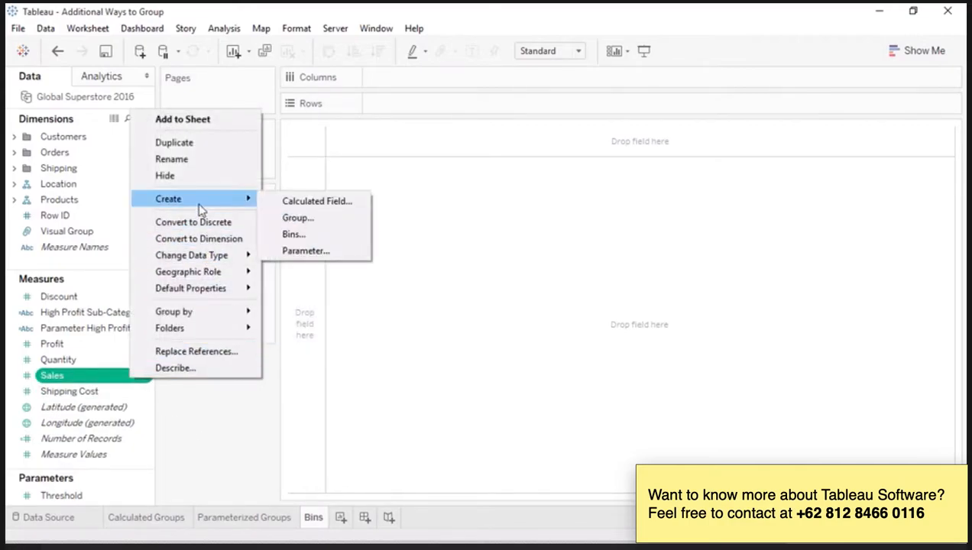
pyautogui.click(290, 235)
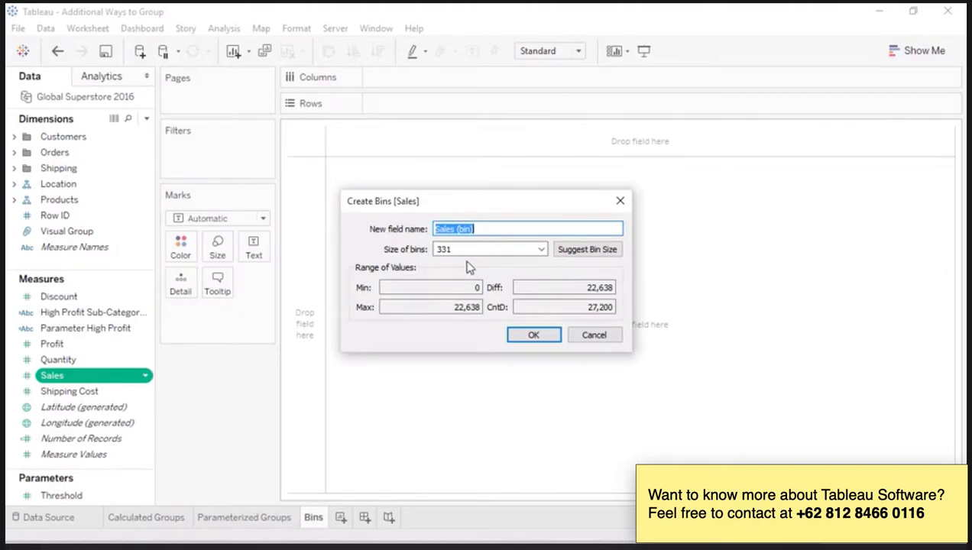
pyautogui.moveTo(467, 250); pyautogui.dragTo(417, 255)
pyautogui.write('1500')
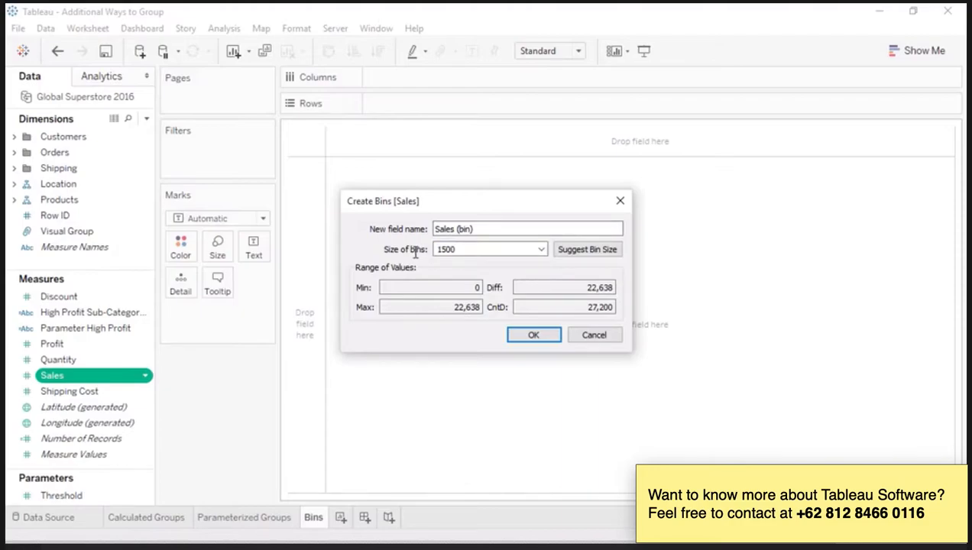
pyautogui.click(521, 337)
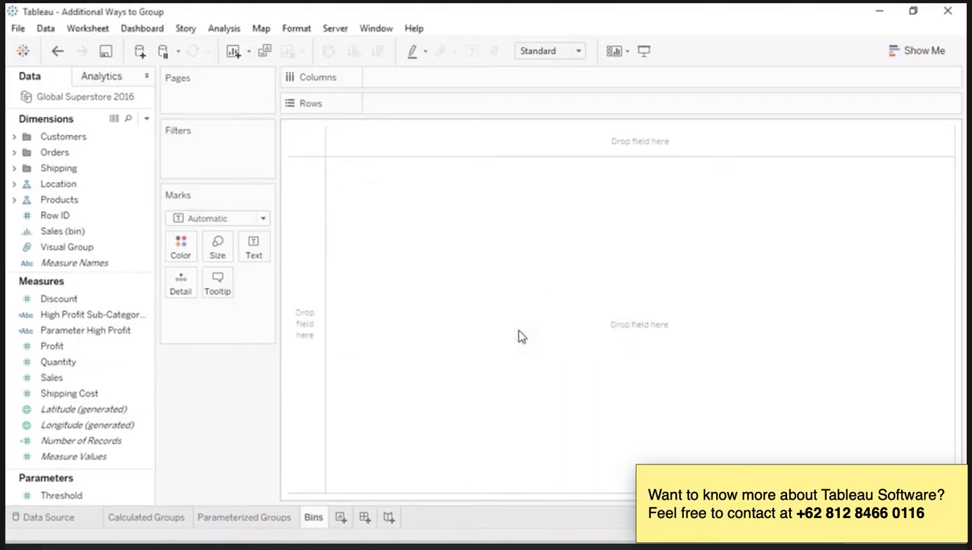
# Step: Place Sales (bin) on Columns and the Sales measure on Rows
pyautogui.click(129, 237)
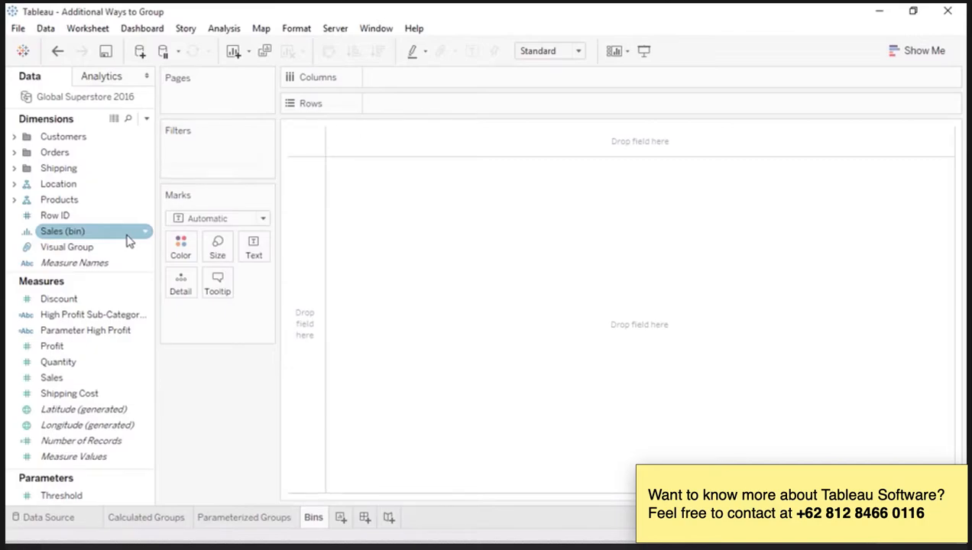
pyautogui.moveTo(128, 241); pyautogui.dragTo(422, 85)
pyautogui.moveTo(81, 378); pyautogui.dragTo(386, 114)
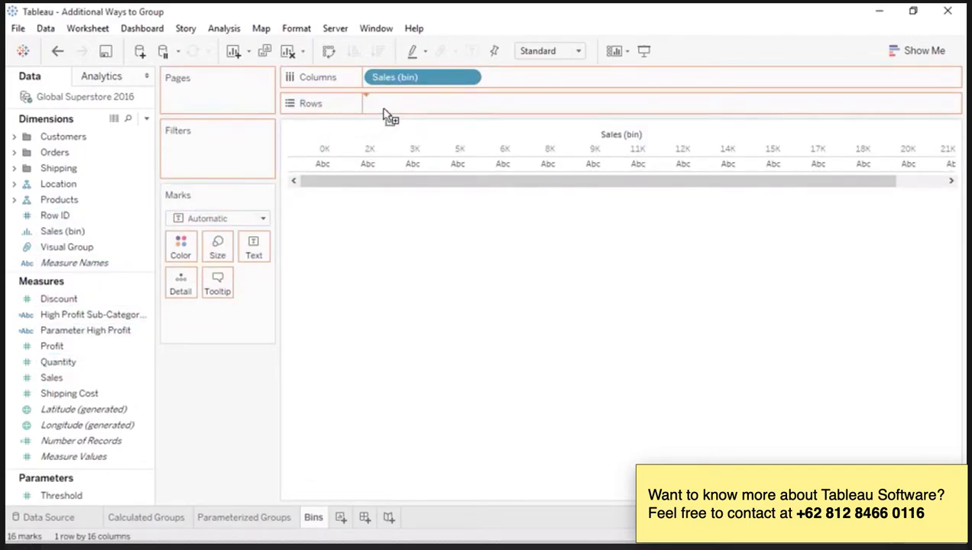